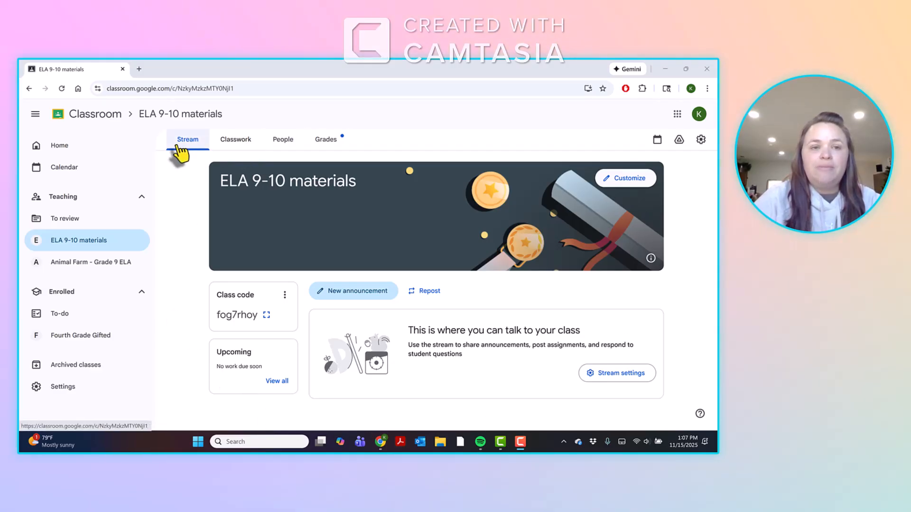
# Step: Create a quiz assignment titled "The Most Dangerous Game" in the classwork of the ELA 9-10 materials class
pyautogui.click(240, 148)
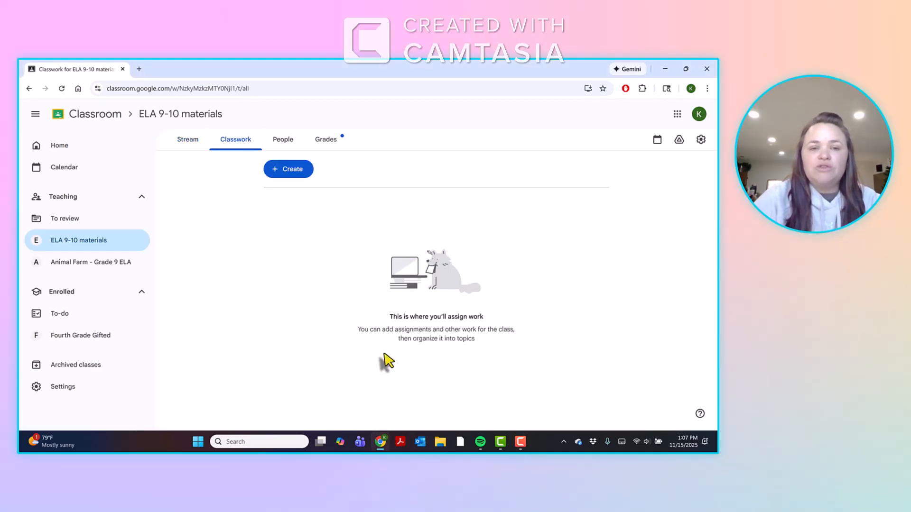
pyautogui.click(292, 170)
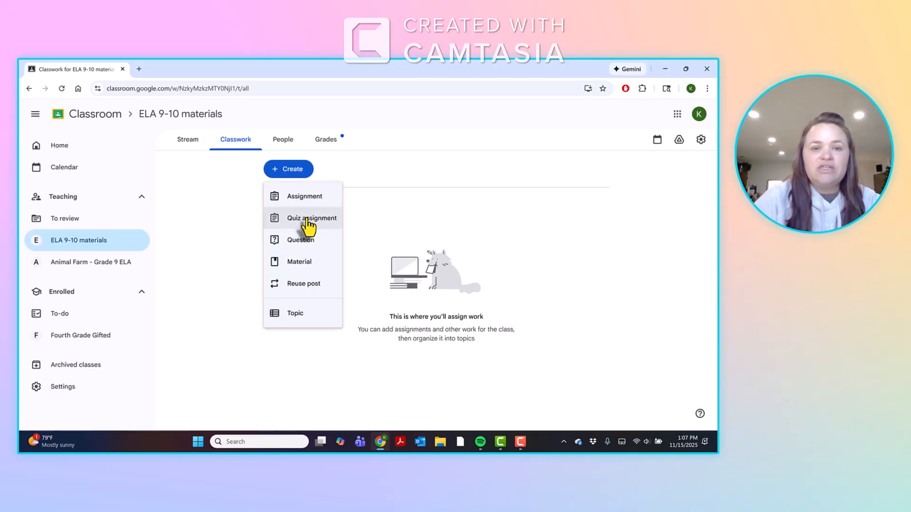
pyautogui.click(306, 222)
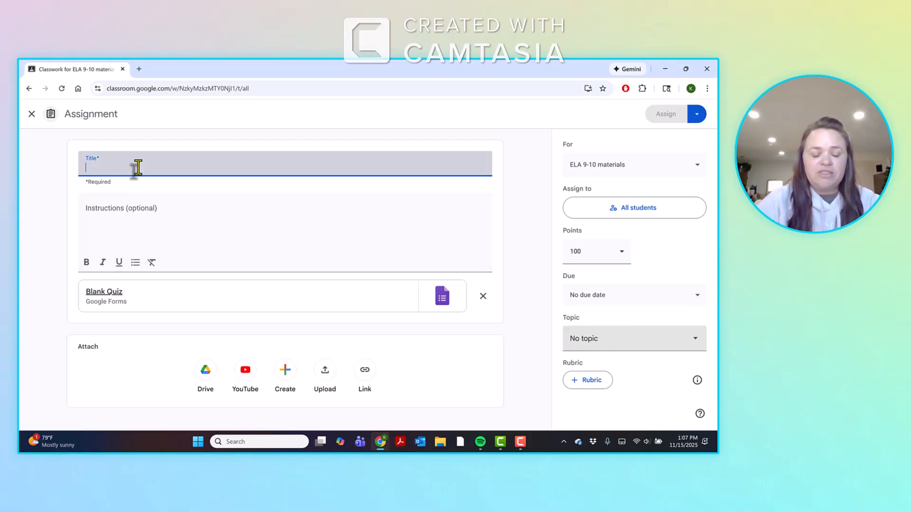
pyautogui.write('The Most Dangerous Game')
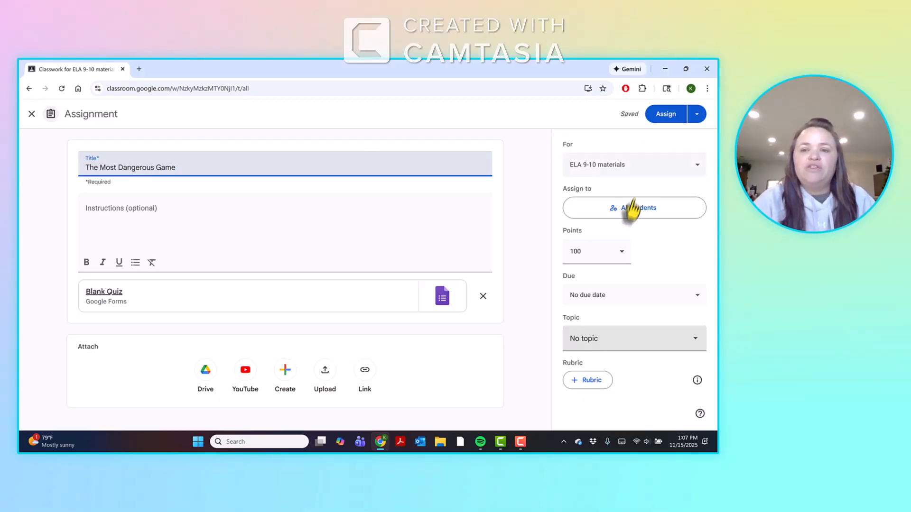
# Step: Review the assignment's points, due date, topic, rubric and instructions options
pyautogui.click(595, 250)
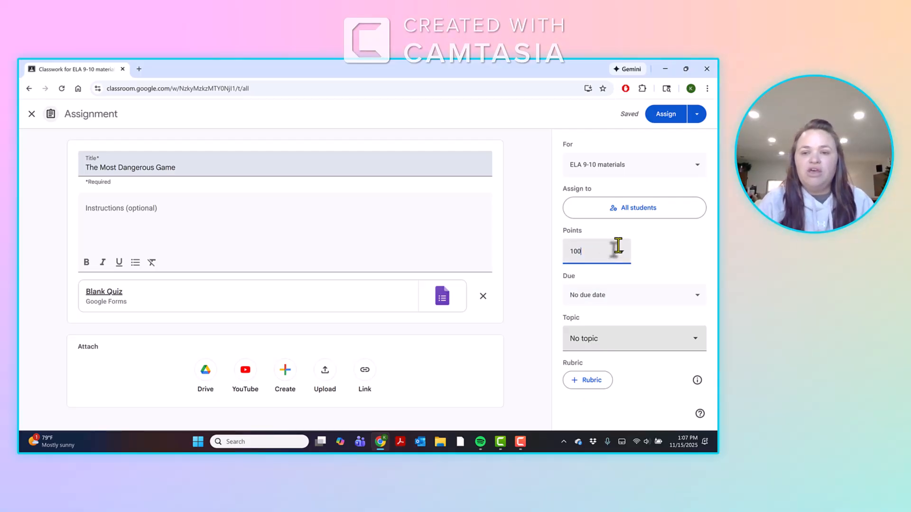
pyautogui.click(666, 301)
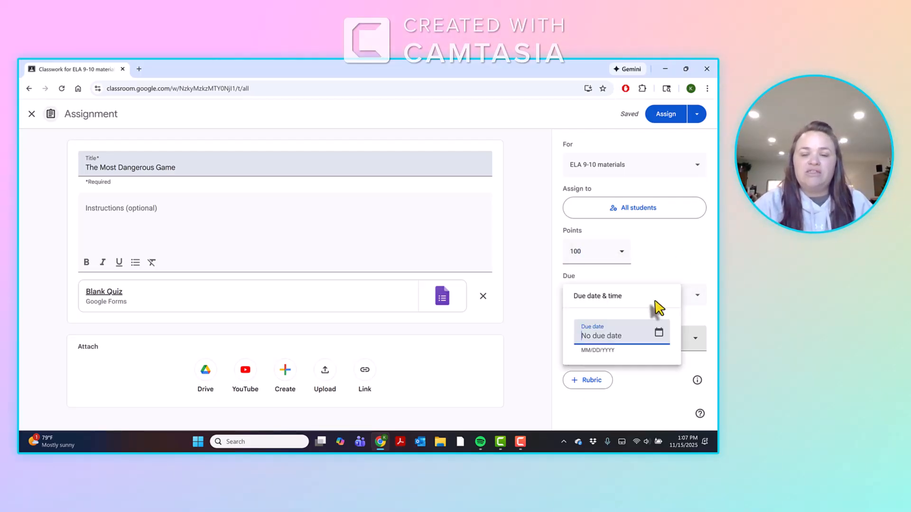
pyautogui.click(644, 275)
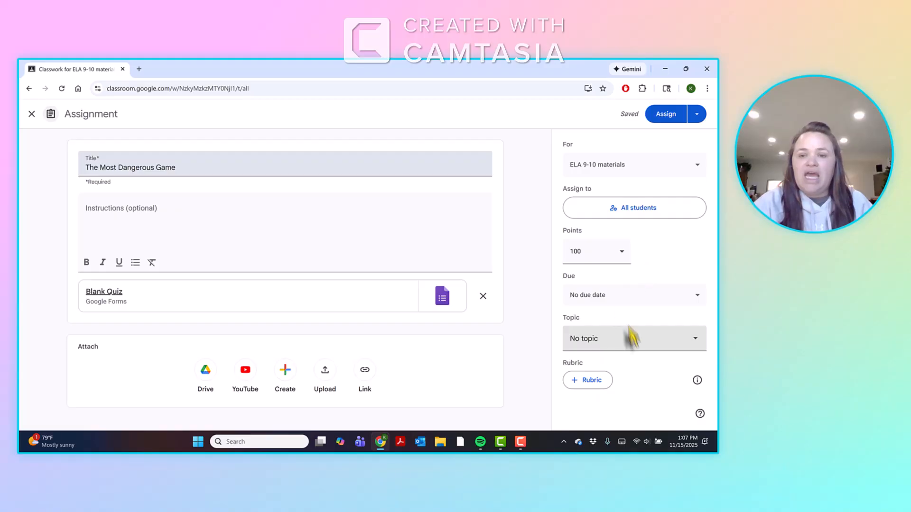
pyautogui.click(630, 348)
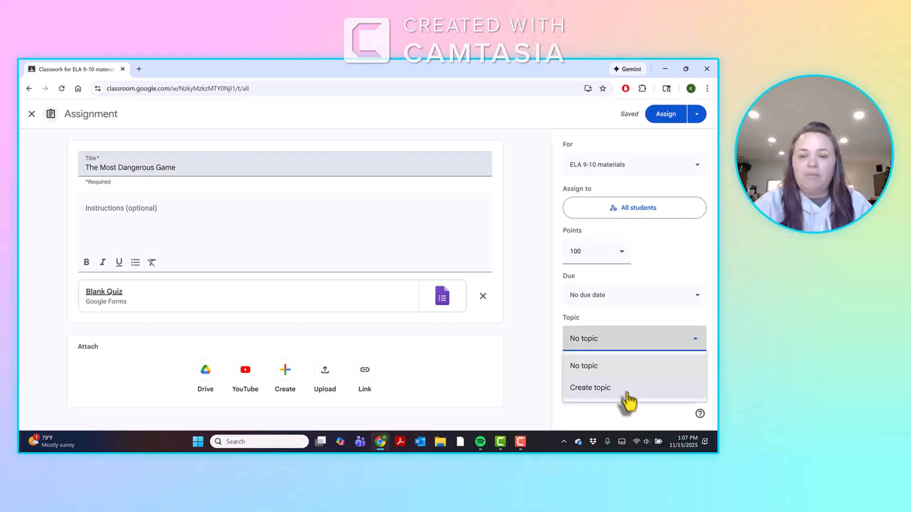
pyautogui.click(622, 347)
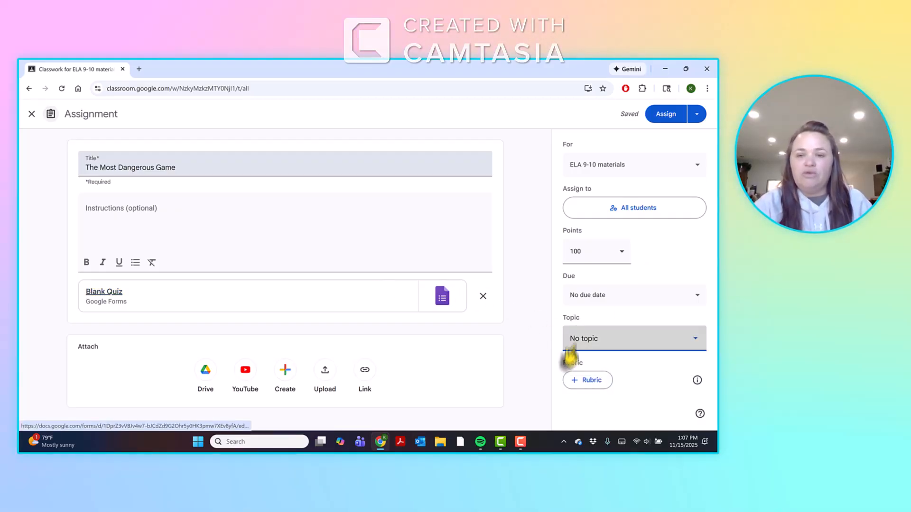
pyautogui.click(589, 385)
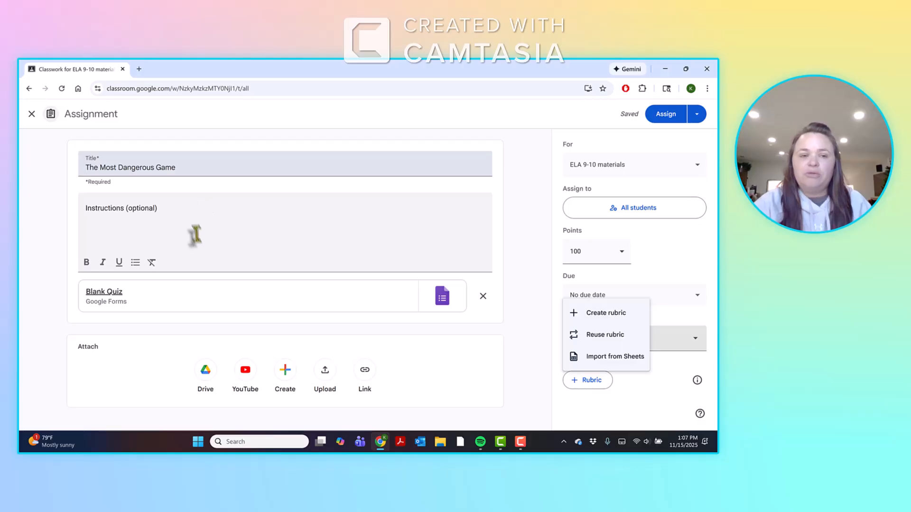
pyautogui.click(203, 214)
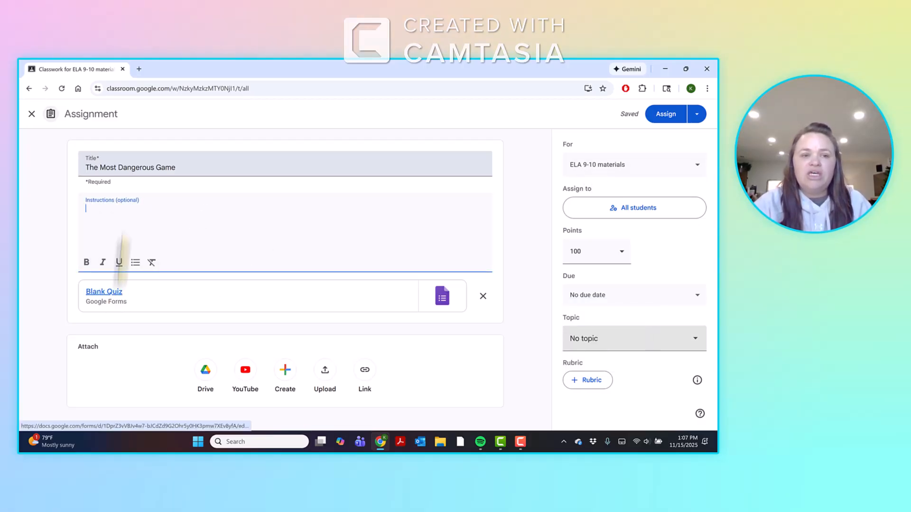
# Step: Open the attached Blank Quiz form's settings and switch "Make this a quiz" off and back on
pyautogui.click(102, 298)
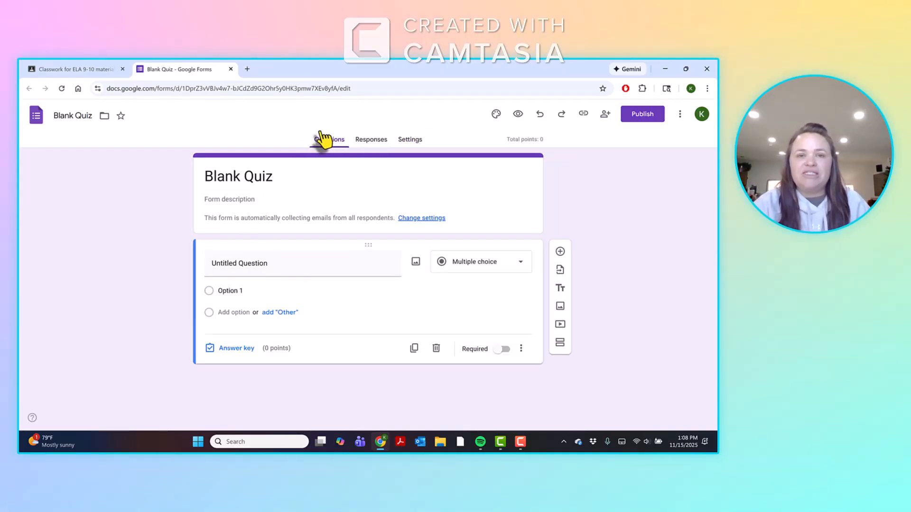
pyautogui.click(419, 144)
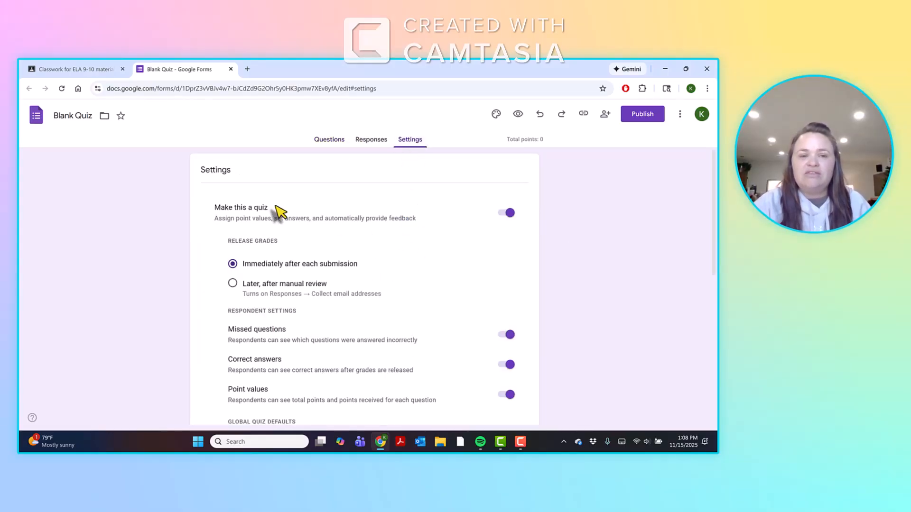
pyautogui.click(511, 213)
pyautogui.click(509, 213)
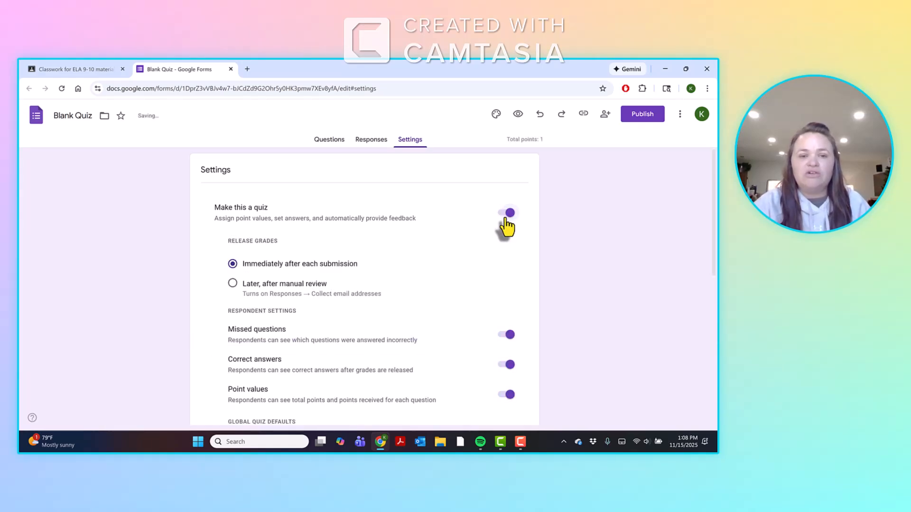
# Step: Disable showing correct answers to respondents in the quiz settings
pyautogui.moveTo(712, 235); pyautogui.dragTo(710, 283)
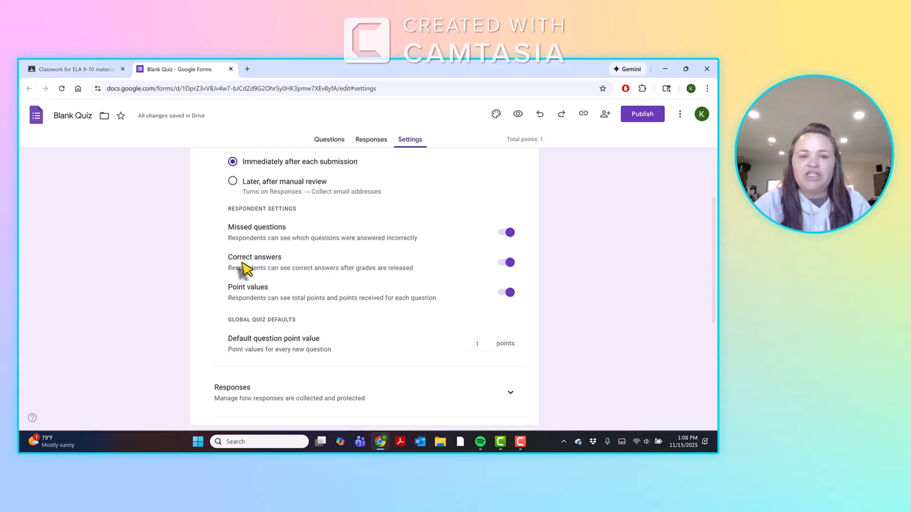
pyautogui.click(506, 266)
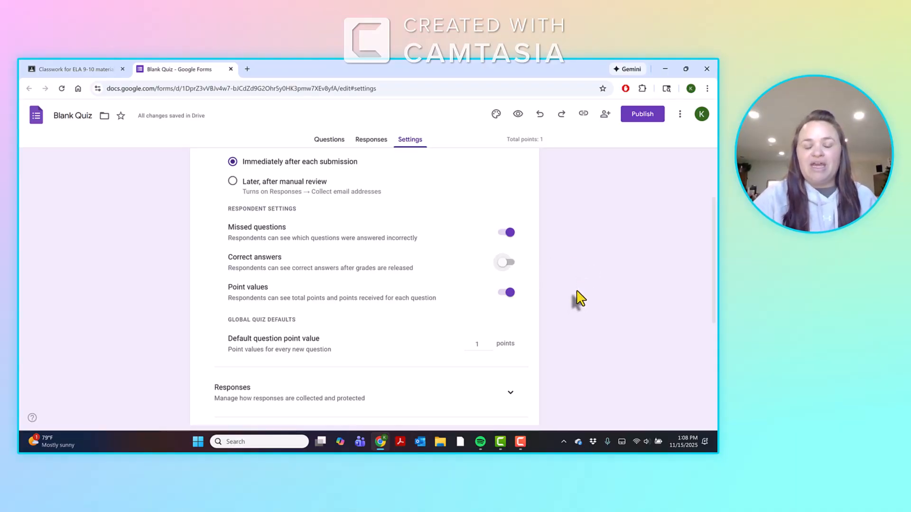
pyautogui.scroll(3, 582, 296)
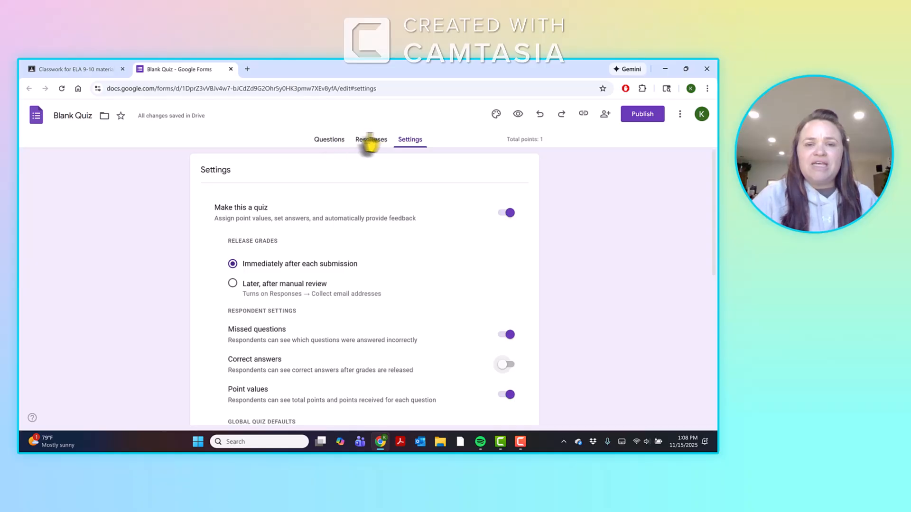
# Step: Delete the default untitled question from the quiz and add a new required question
pyautogui.click(326, 142)
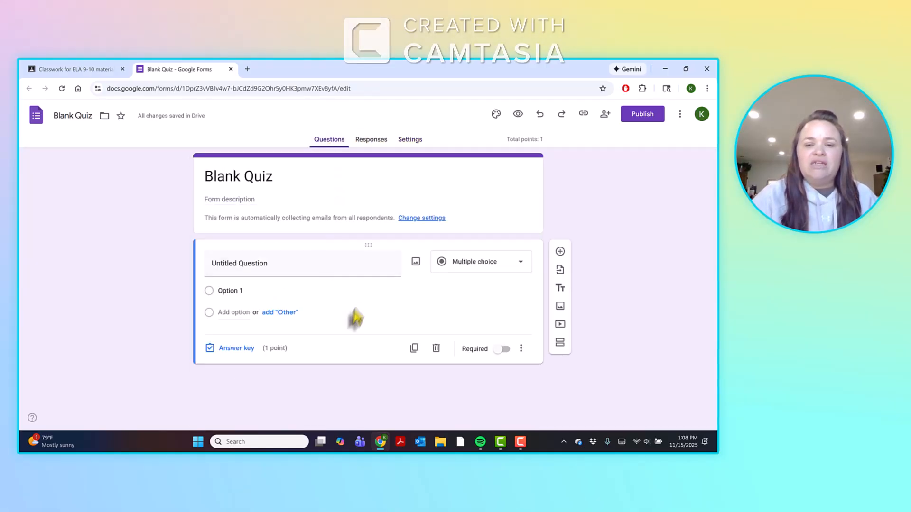
pyautogui.click(436, 349)
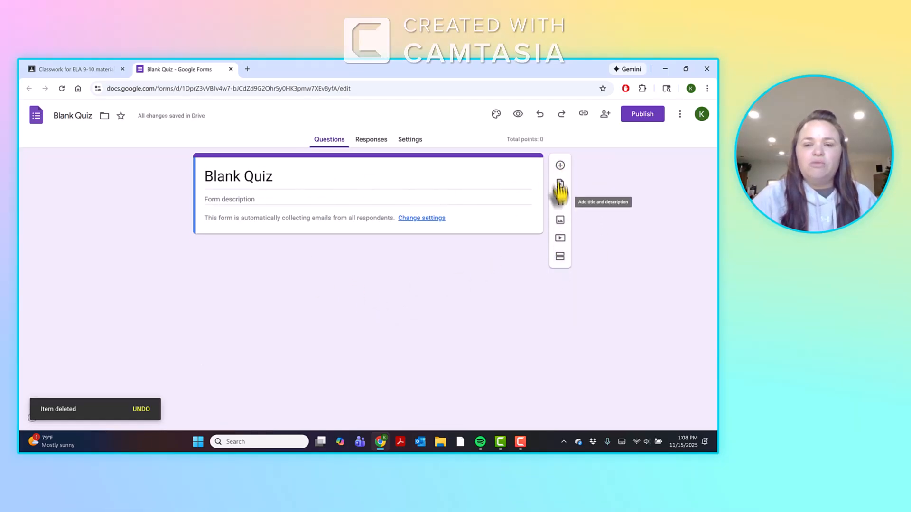
pyautogui.click(561, 167)
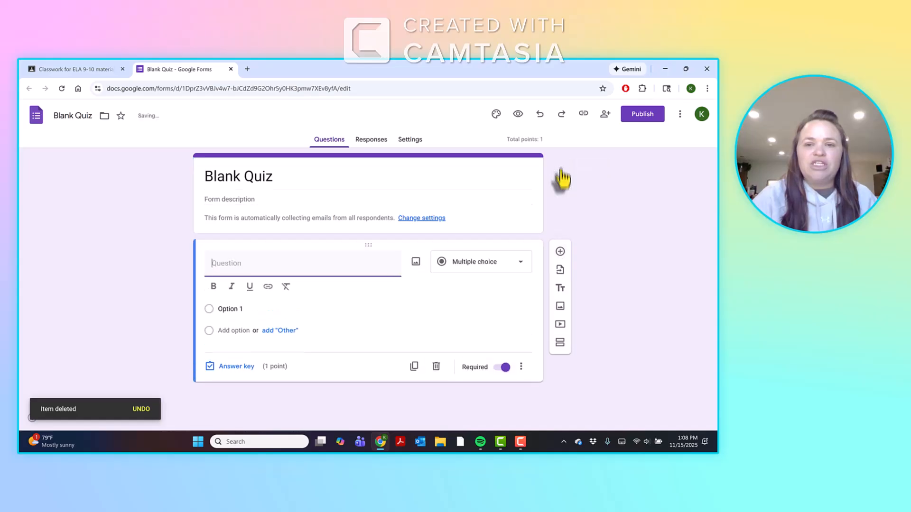
pyautogui.click(504, 367)
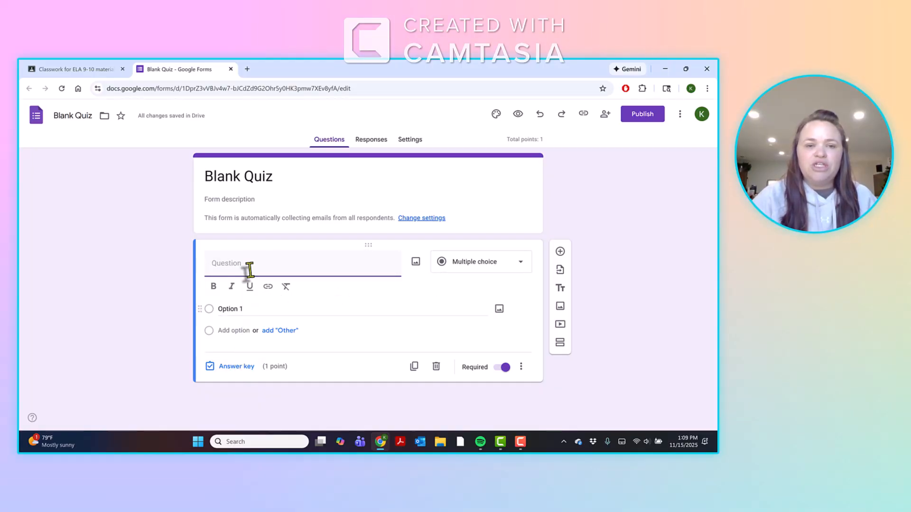
# Step: Make the new question a multiple choice grid with the text "Order the events as they happen in the story"
pyautogui.click(469, 269)
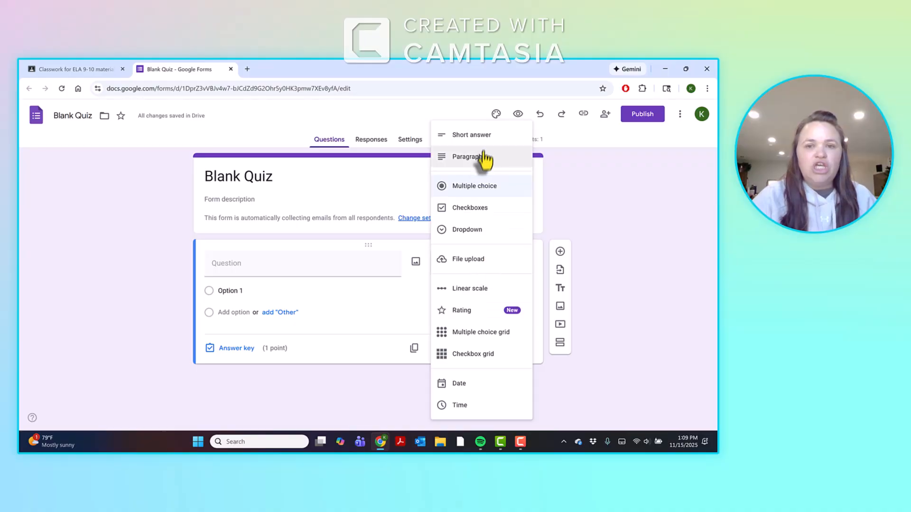
pyautogui.click(469, 338)
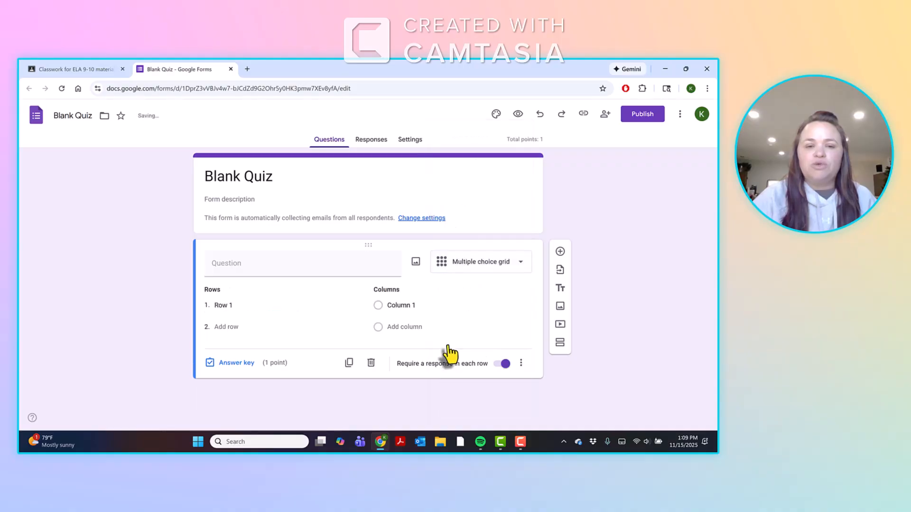
pyautogui.click(275, 268)
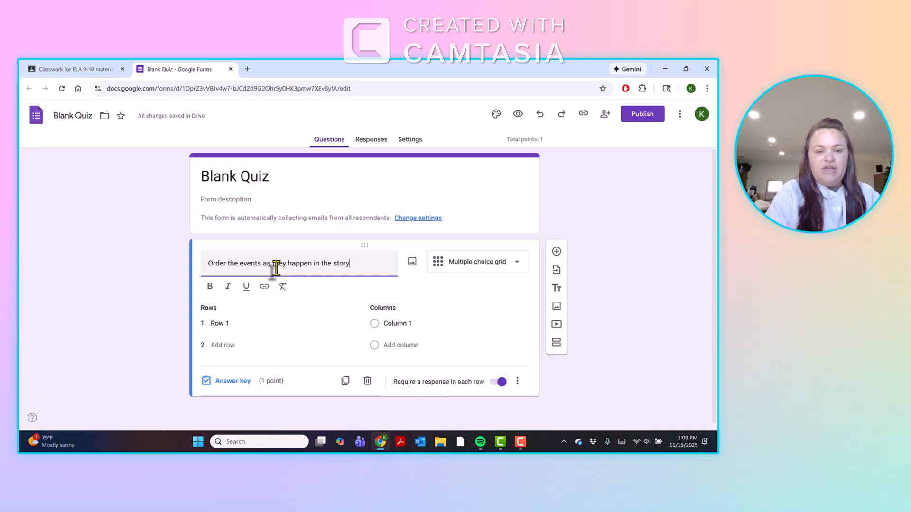
# Step: Fill the grid rows with "Rainsford falls off the boat", "He gets hunted" and "He swims to the island"
pyautogui.click(227, 324)
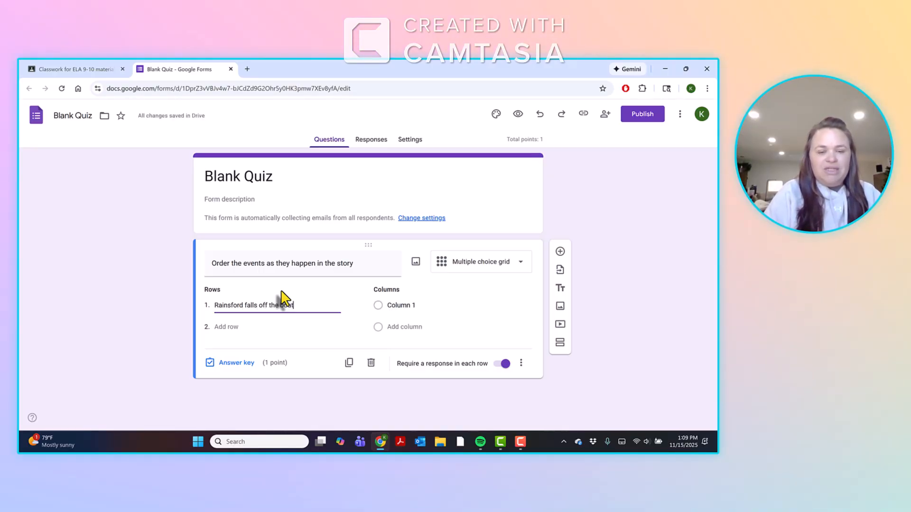
pyautogui.click(227, 328)
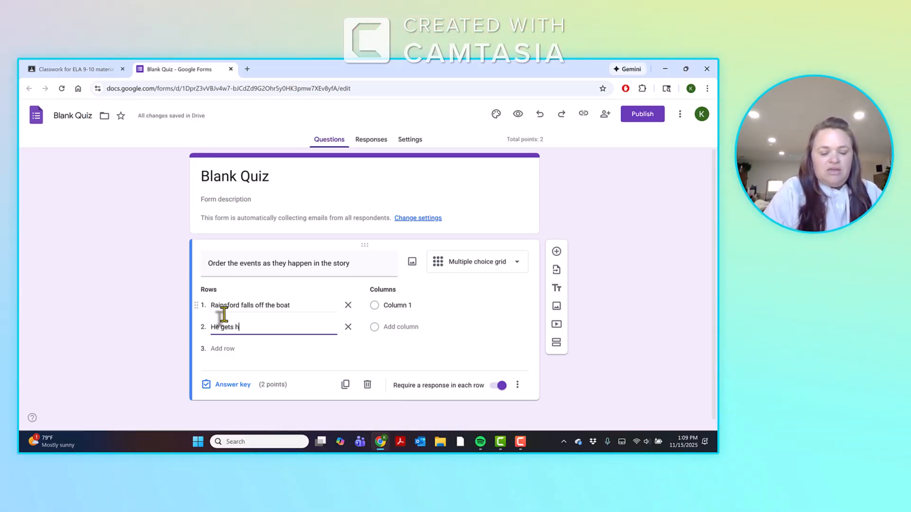
pyautogui.write('He gets hunted')
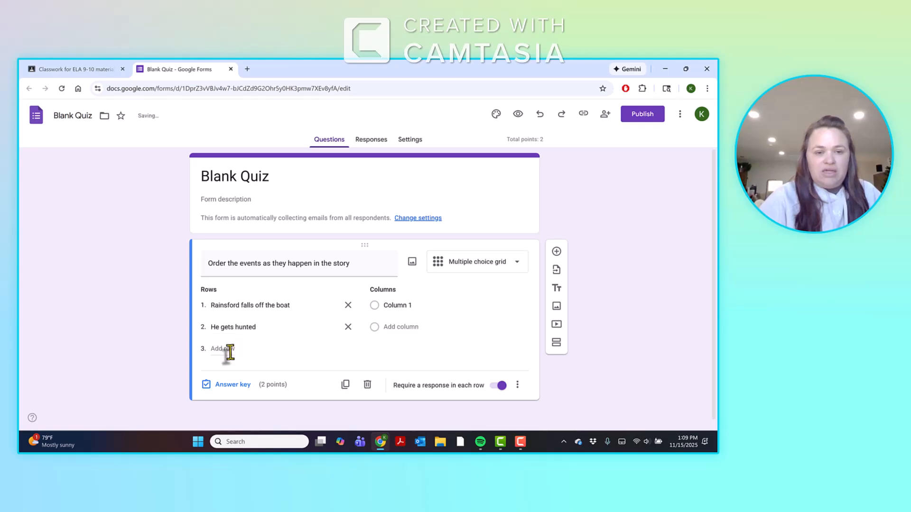
pyautogui.click(226, 348)
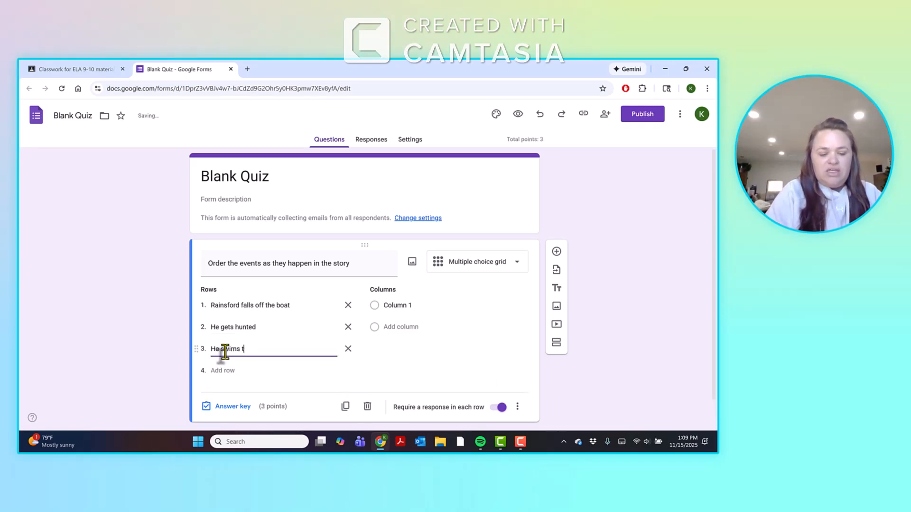
# Step: Label the grid's three columns First, Second and Third
pyautogui.click(395, 305)
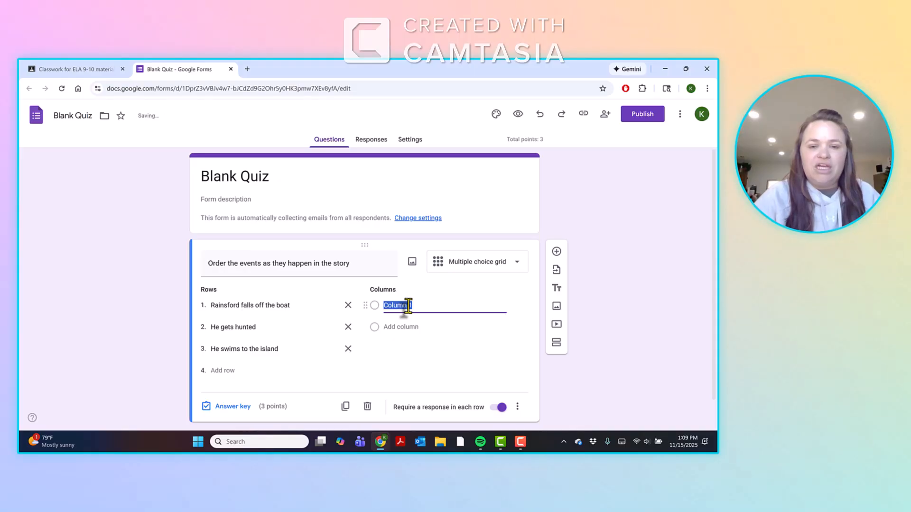
pyautogui.write('First')
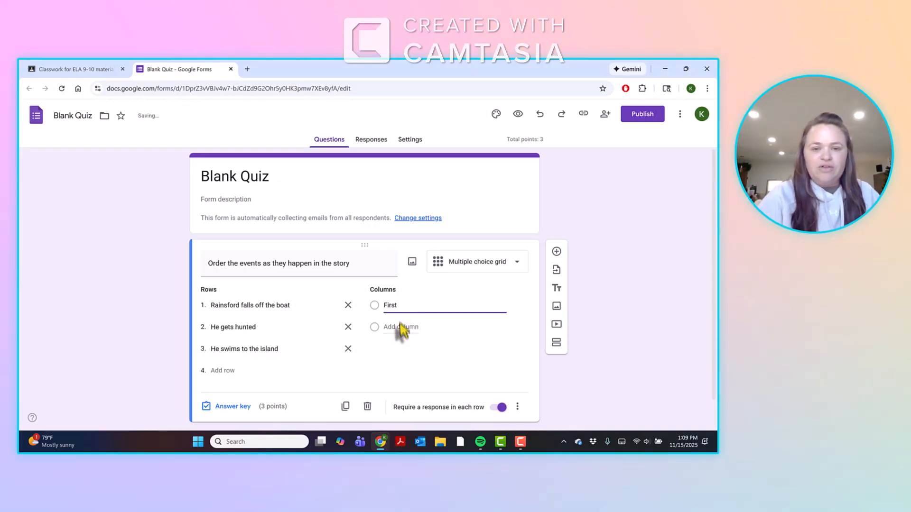
pyautogui.click(398, 327)
pyautogui.write('Second')
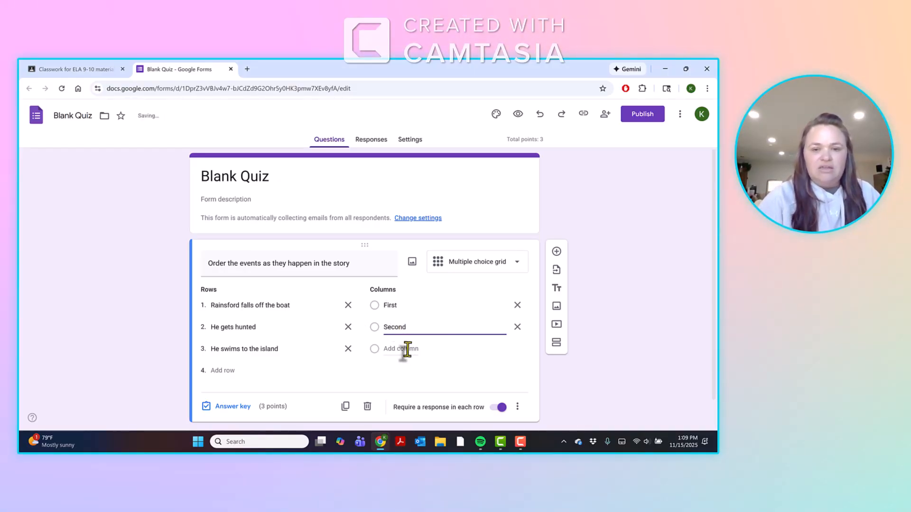
pyautogui.click(407, 350)
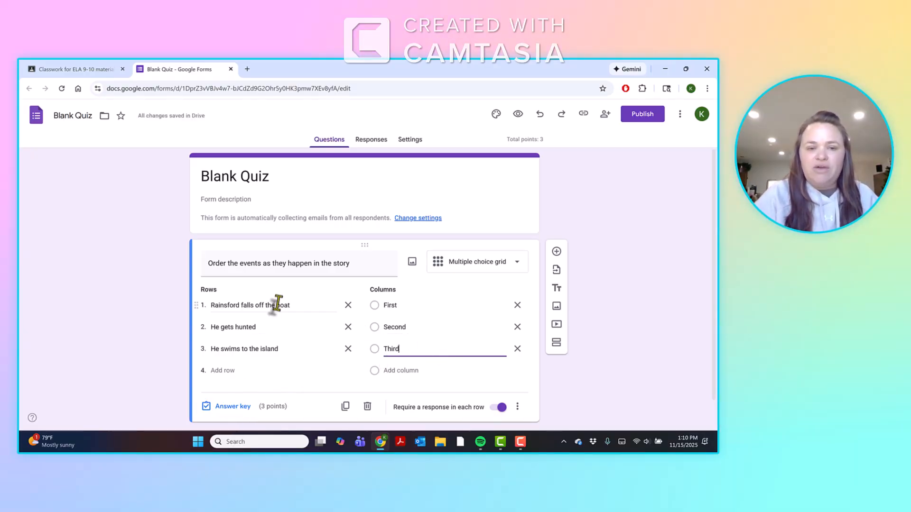
# Step: Set the grid's answer key: "Rainsford falls off the boat" First, "He gets hunted" Third and "He swims to the island" Second
pyautogui.click(237, 409)
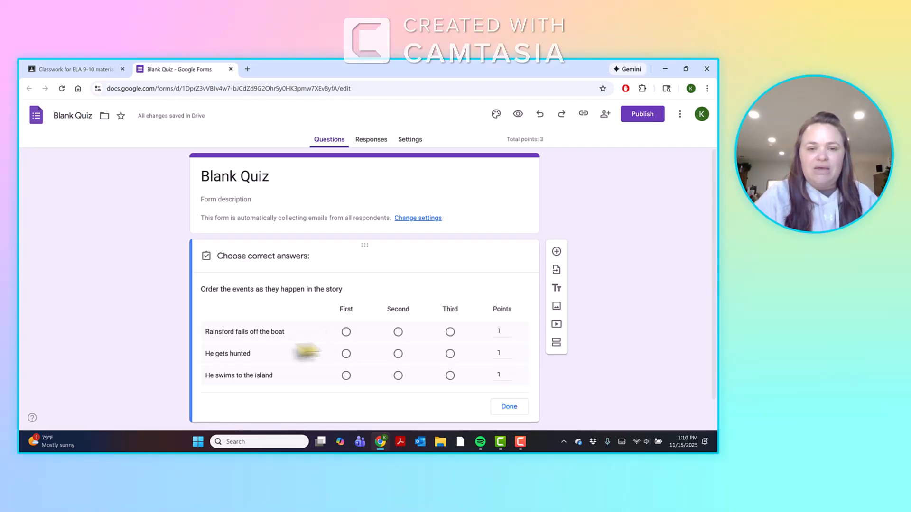
pyautogui.click(346, 332)
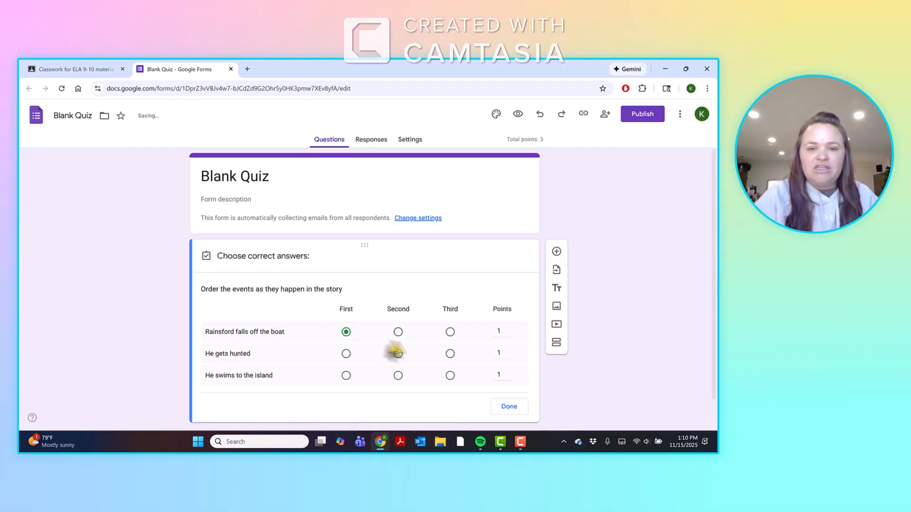
pyautogui.click(449, 355)
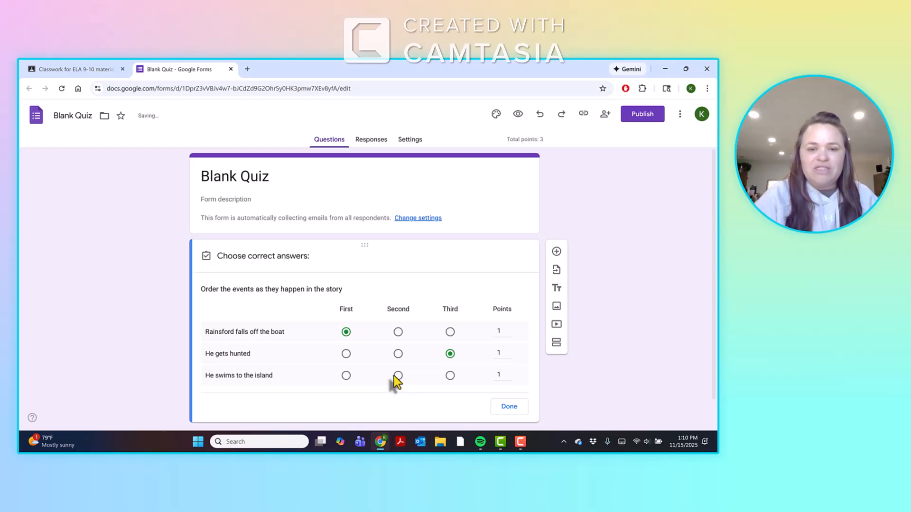
pyautogui.click(397, 375)
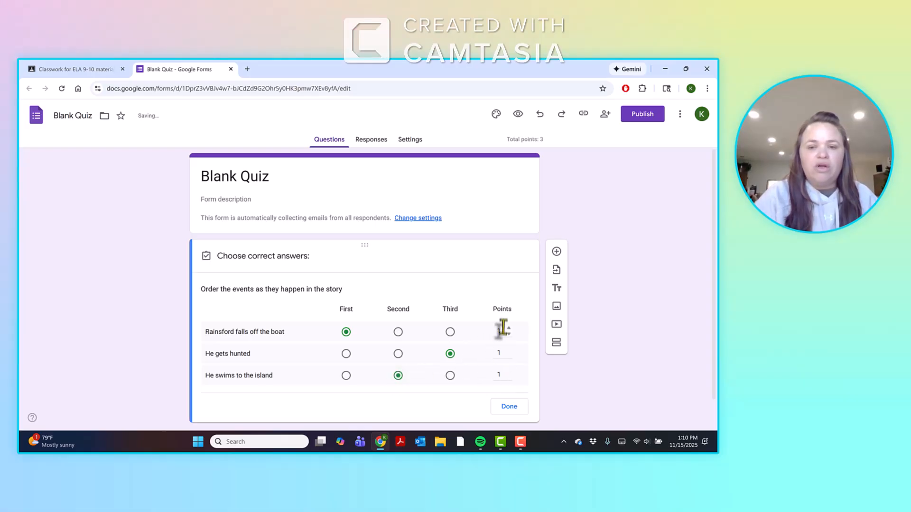
pyautogui.click(510, 407)
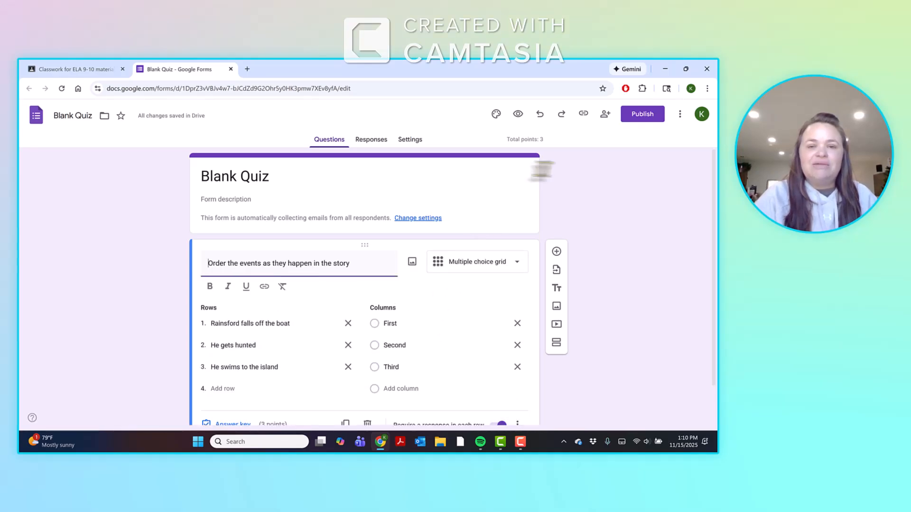
# Step: Preview the quiz, try answering the event grid rows with First, Third and Second, and return to editing without submitting
pyautogui.scroll(-2, 627, 322)
pyautogui.scroll(2, 576, 301)
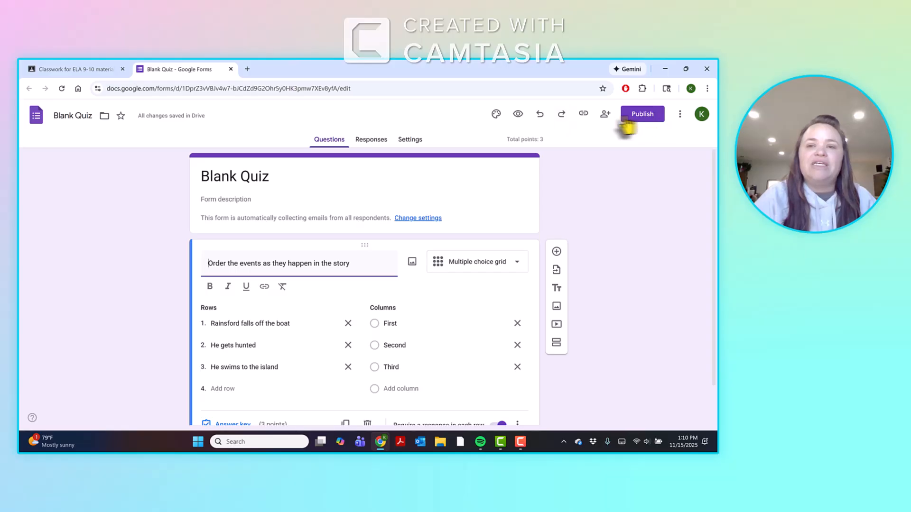
pyautogui.click(518, 114)
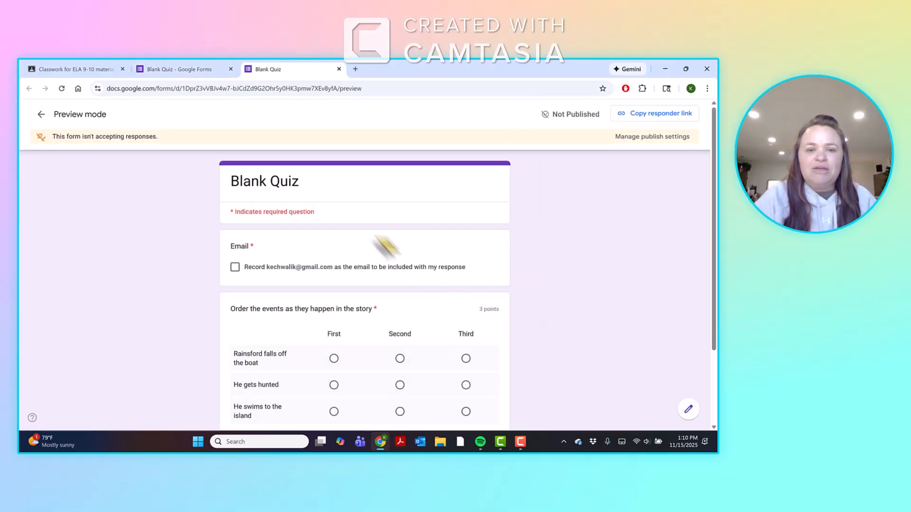
pyautogui.scroll(-2, 361, 256)
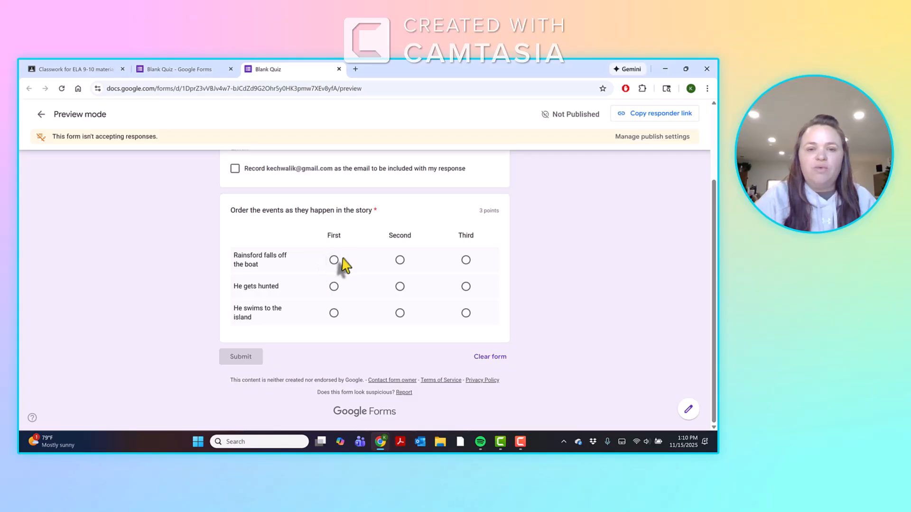
pyautogui.click(335, 260)
pyautogui.click(466, 287)
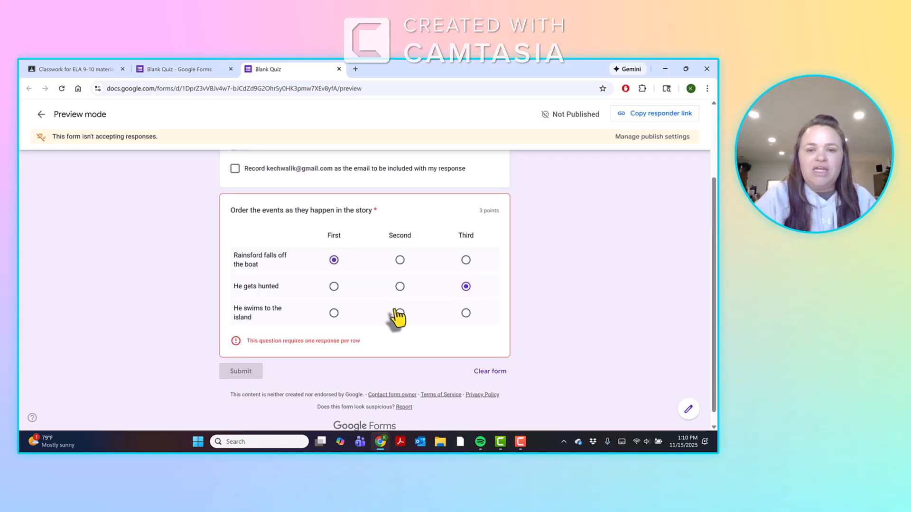
pyautogui.click(400, 313)
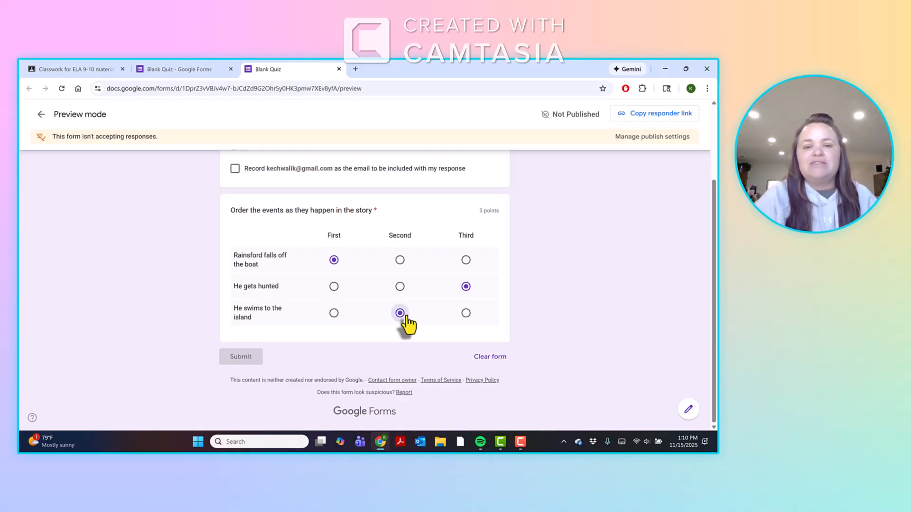
pyautogui.scroll(2, 413, 309)
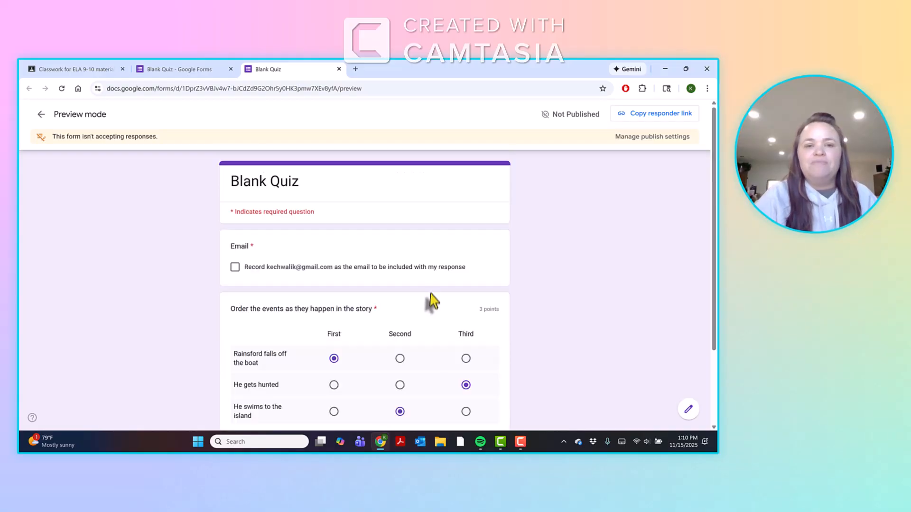
pyautogui.click(48, 122)
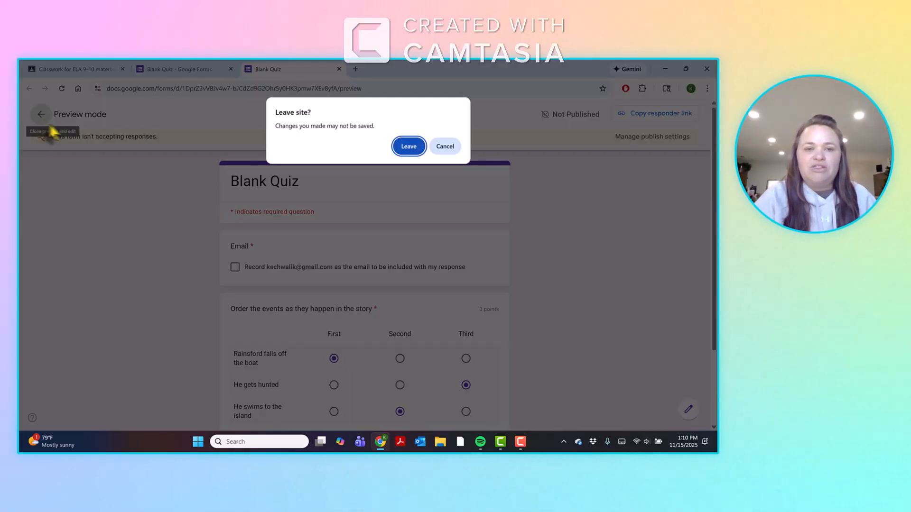
pyautogui.click(411, 147)
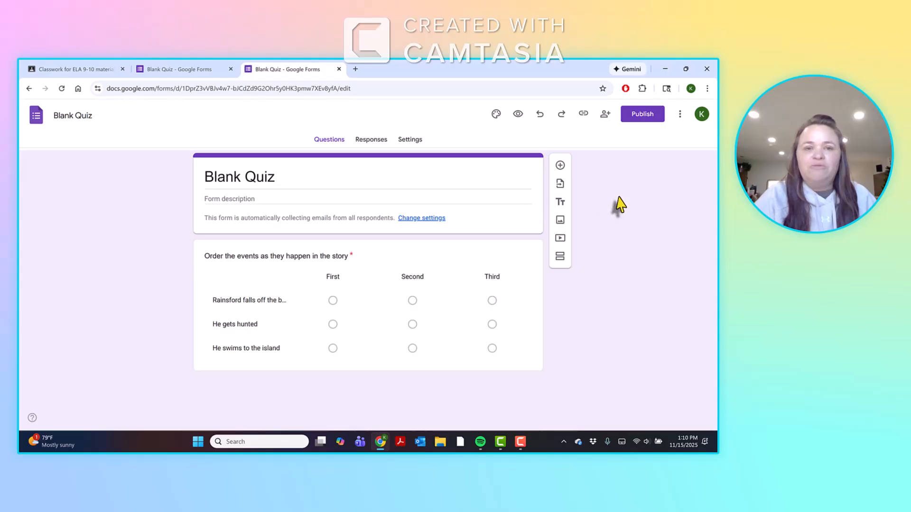